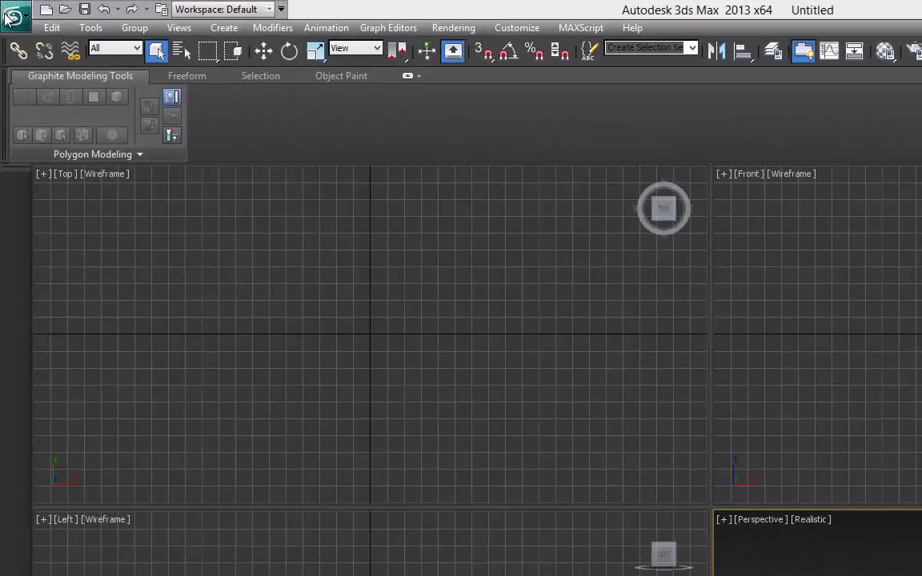
Import the Illustrator file adgmedia43d, merging it with the current scene and bringing its shapes in as a single object.
click(7, 10)
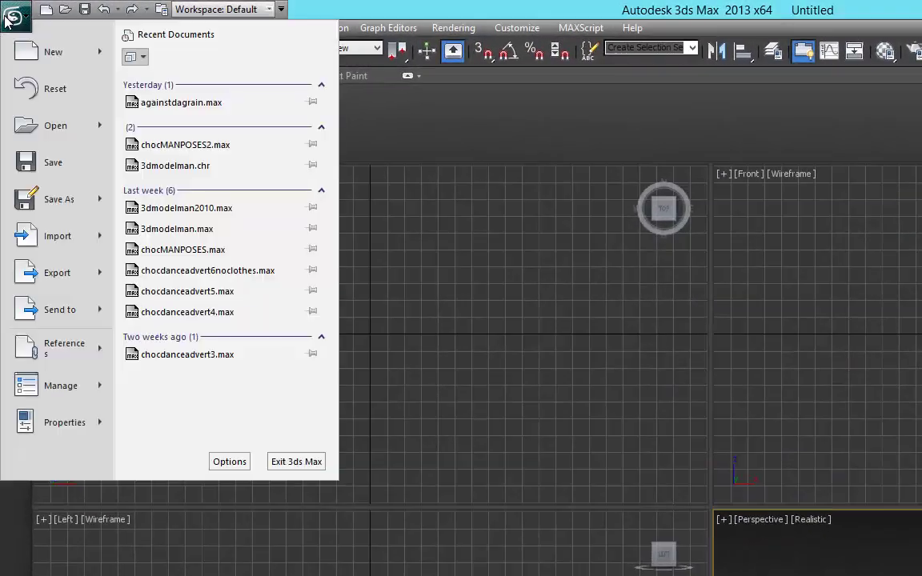
mouse_move(71, 273)
click(63, 246)
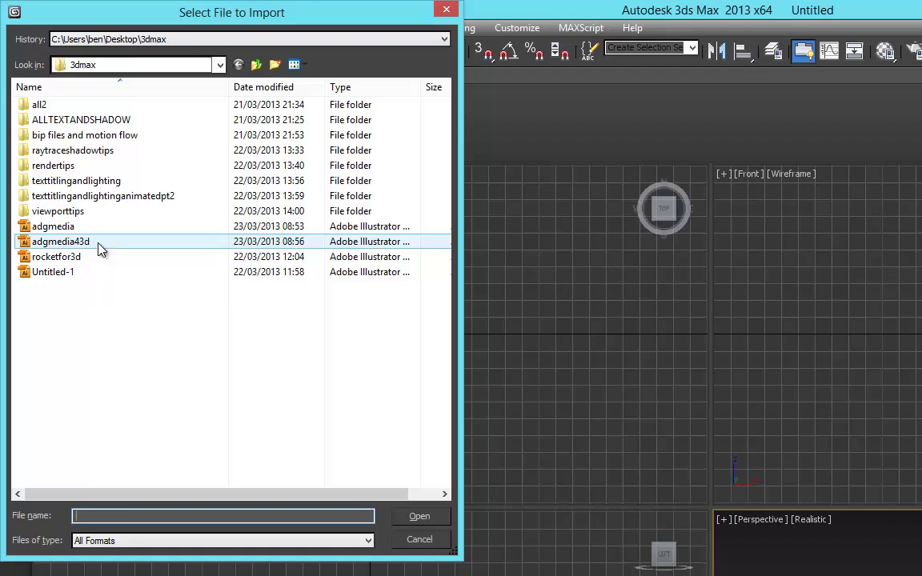
click(99, 248)
double_click(100, 248)
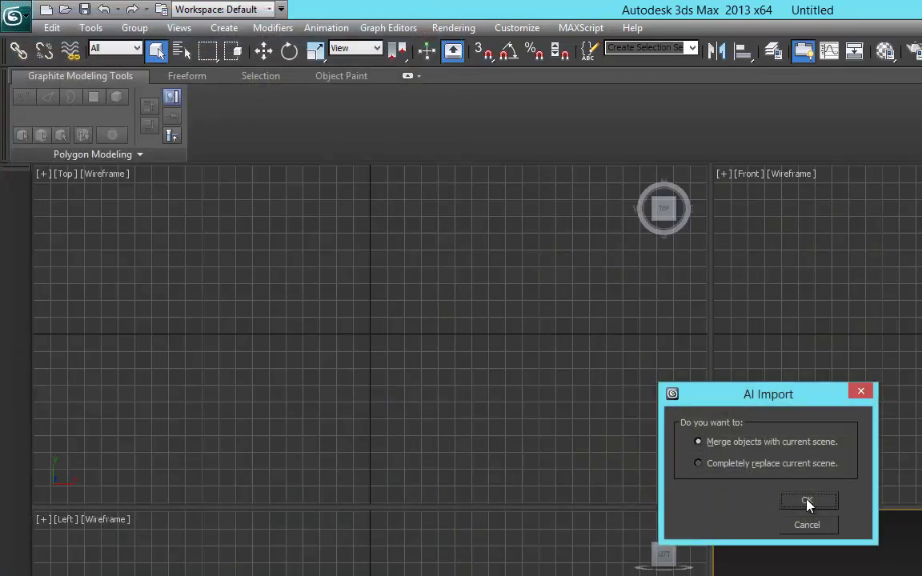
click(806, 502)
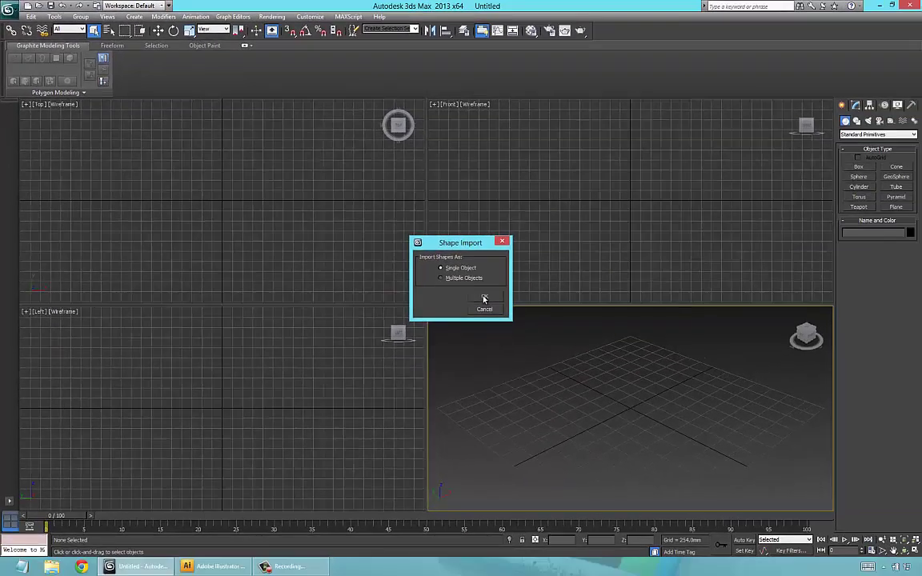
click(808, 494)
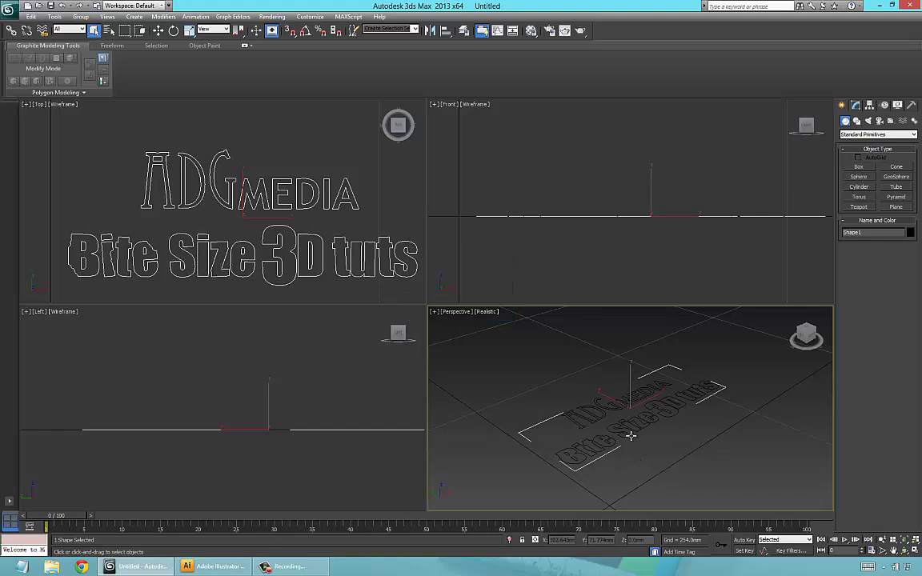
Scale the imported text shape up uniformly to about 1331 percent.
scroll(630, 436, down, 6)
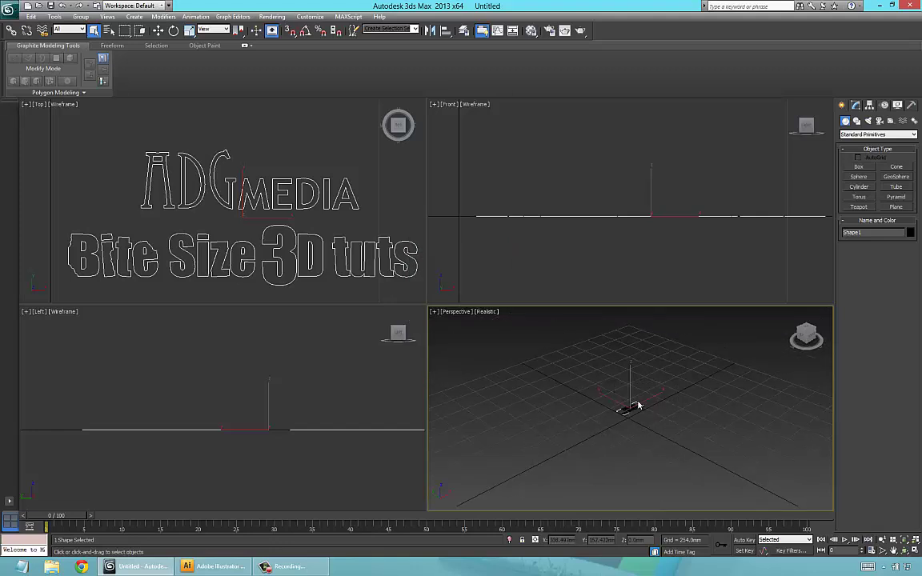
right_click(627, 402)
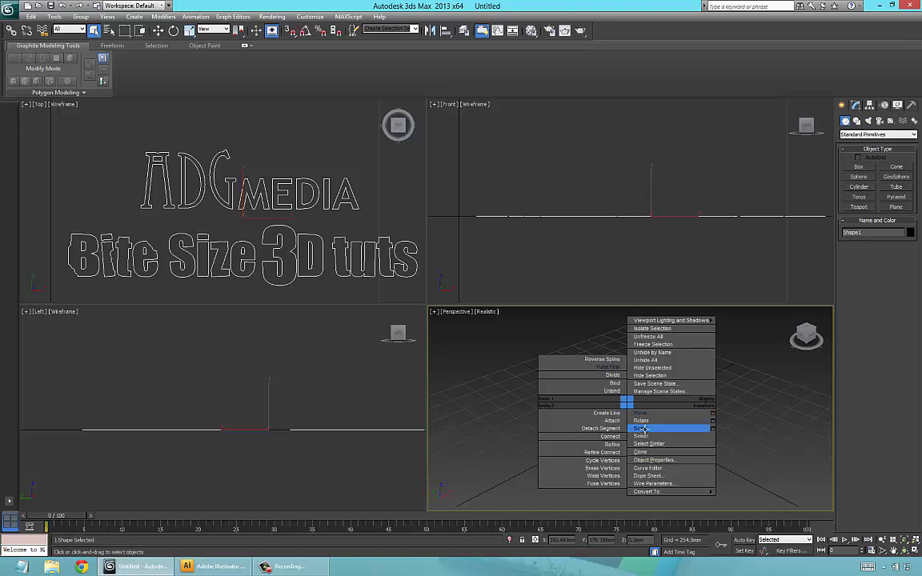
click(641, 429)
drag(607, 250, 602, 144)
mouse_move(626, 413)
mouse_down()
mouse_move(613, 323)
mouse_move(624, 403)
mouse_up()
Turn on angle snap and rotate the text shape 90 degrees about its X axis so it stands upright.
right_click(625, 403)
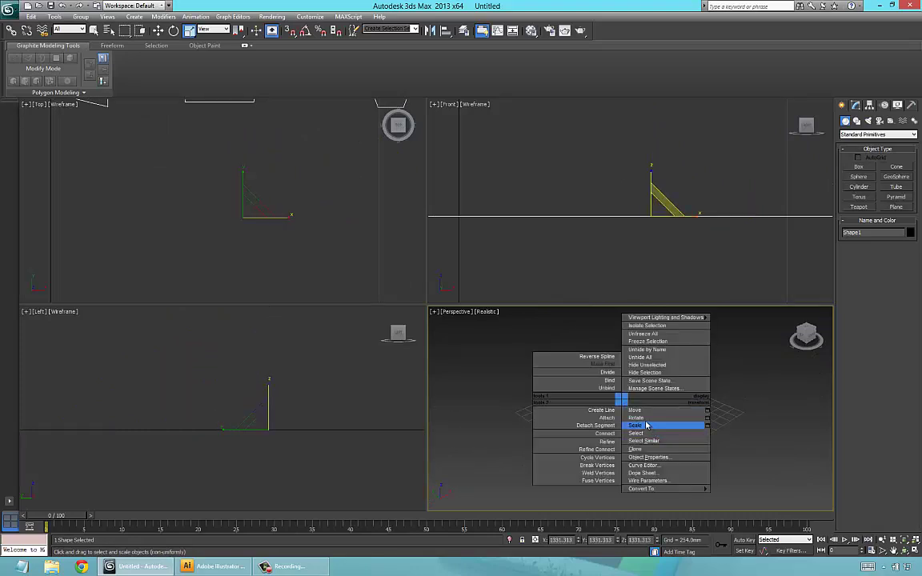
click(641, 417)
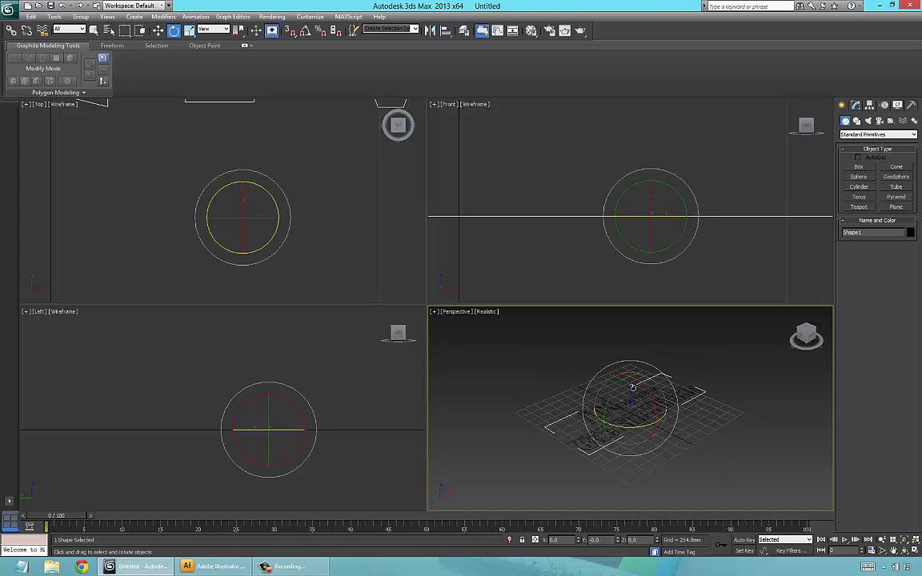
key(a)
drag(641, 384, 644, 426)
scroll(642, 427, up, 2)
middle_drag(642, 426, 596, 421)
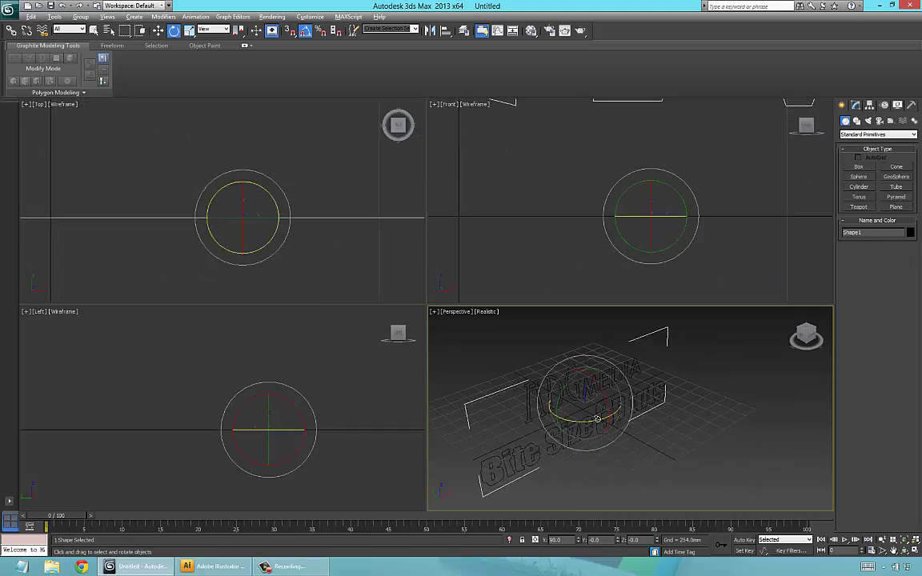
Maximize the Perspective viewport and examine the upright text outlines from different angles.
key(alt+w)
middle_drag(382, 289, 456, 312)
alt+middle_drag(375, 346, 342, 340)
scroll(336, 352, up, 5)
scroll(322, 331, down, 3)
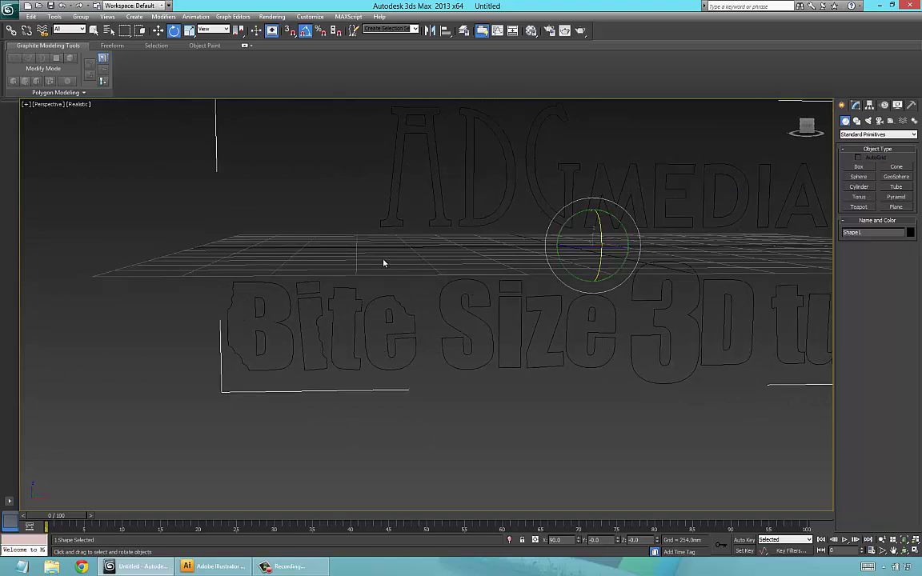
alt+middle_drag(383, 263, 410, 259)
scroll(465, 272, down, 4)
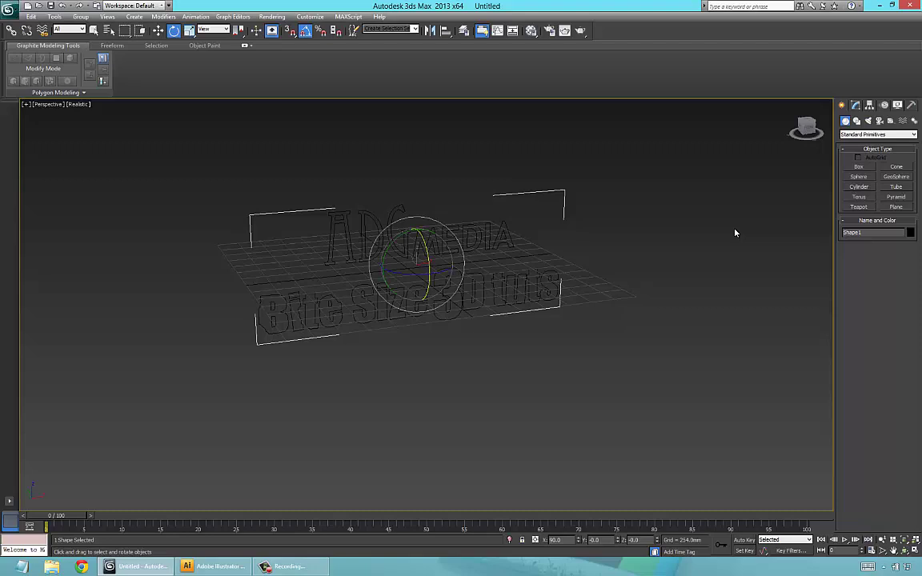
Apply an Extrude modifier to the text shape with an amount of -63.5 mm.
click(855, 107)
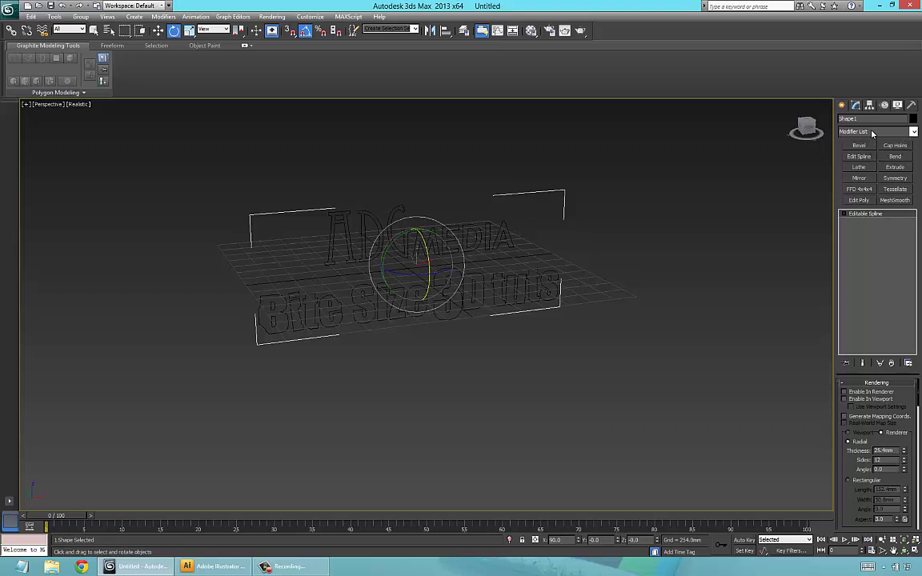
click(896, 167)
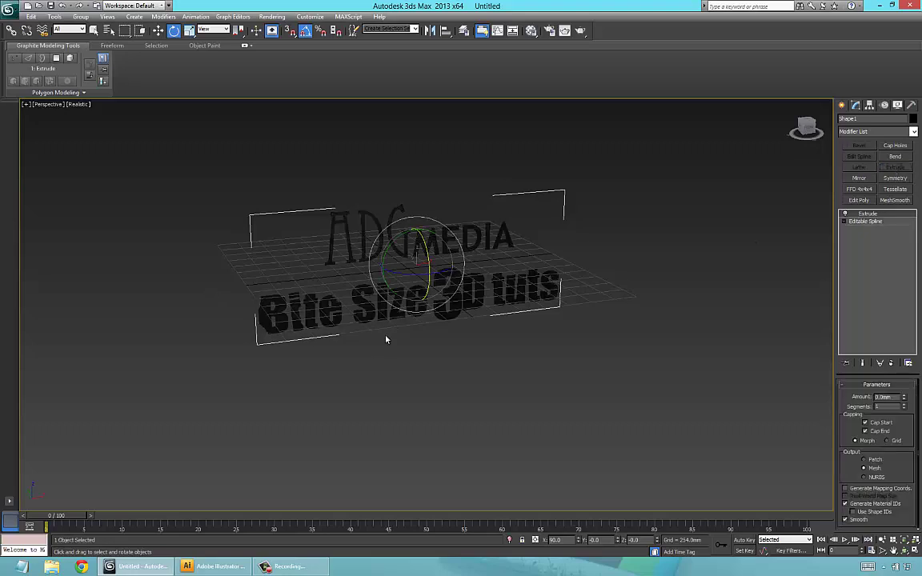
drag(386, 340, 398, 298)
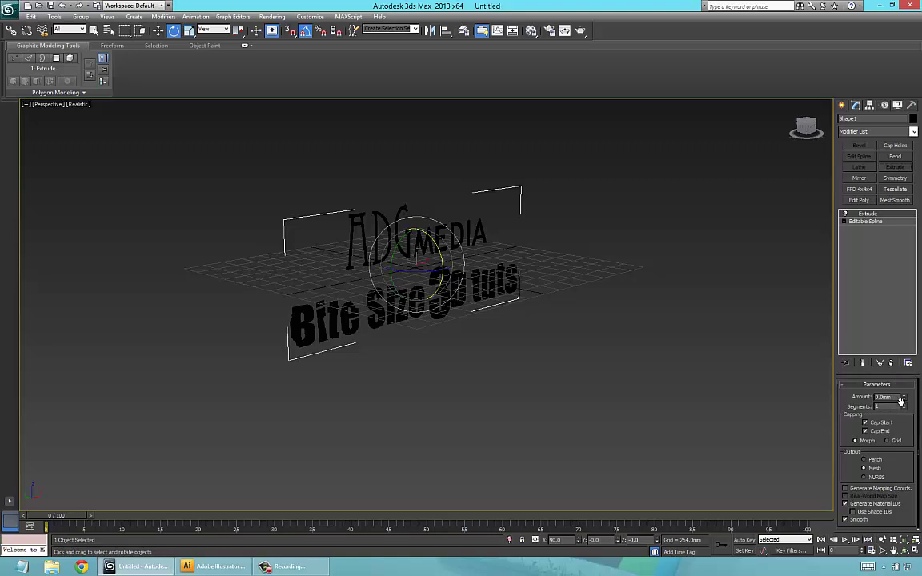
drag(904, 398, 904, 397)
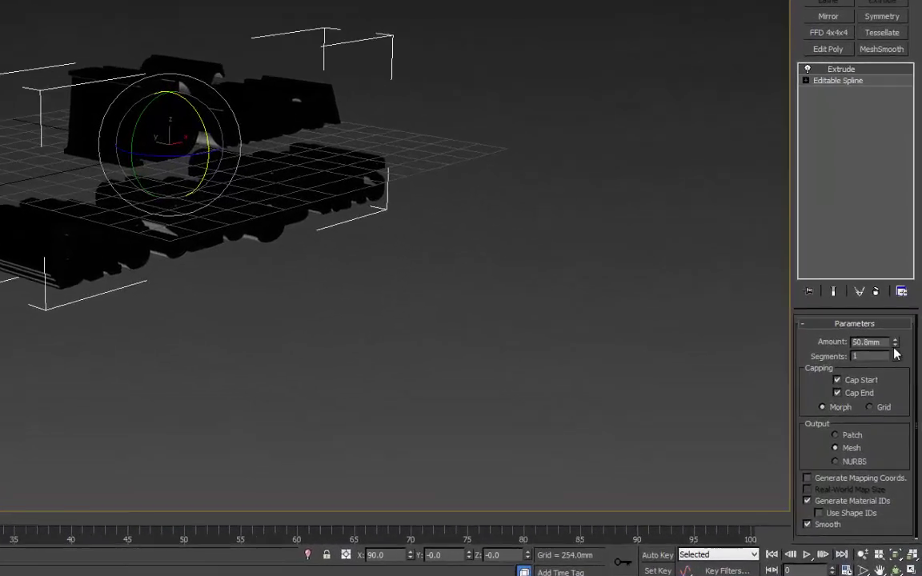
click(904, 400)
drag(891, 326, 887, 340)
Assign the 01 - Default material from the Material Editor to the extruded text, and close the editor.
scroll(60, 137, up, 2)
middle_drag(60, 138, 178, 212)
alt+middle_drag(95, 186, 54, 186)
scroll(61, 189, down, 2)
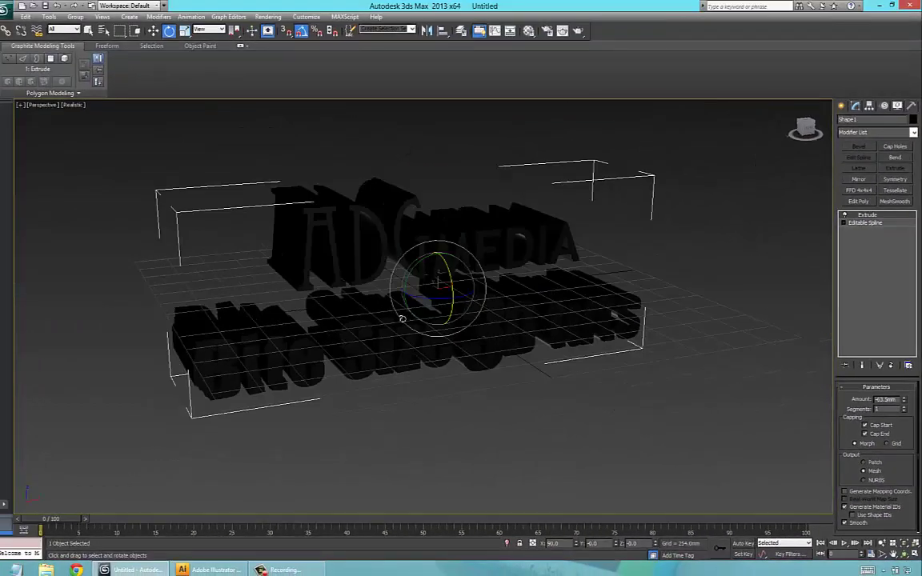
key(m)
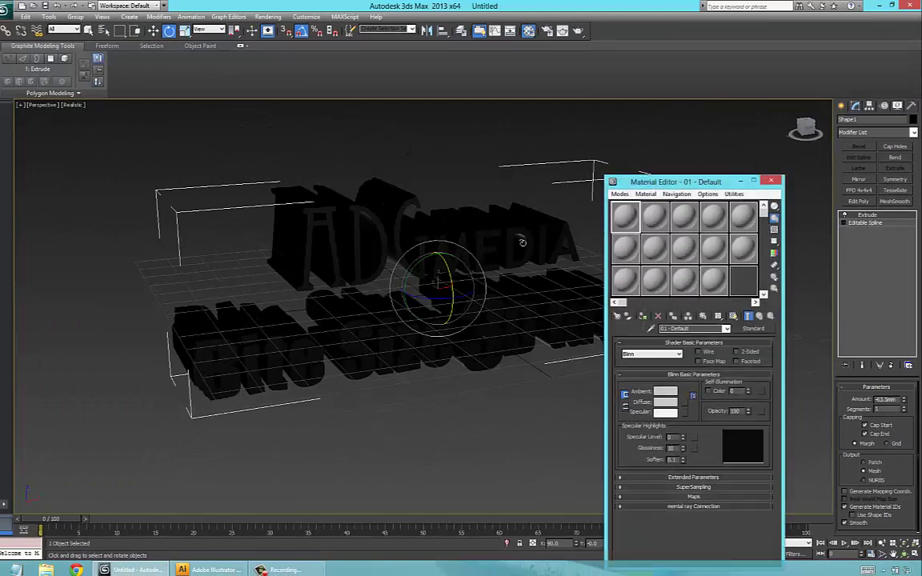
drag(625, 217, 406, 257)
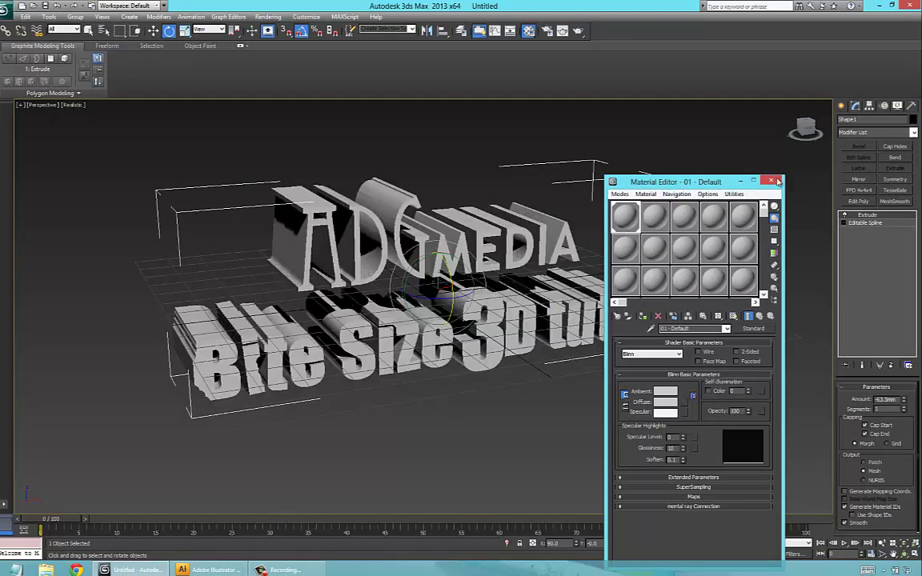
key(m)
Reopen the Material Editor and set the 01 - Default material's diffuse colour to dark green with hue 78, saturation 243 and value 82.
alt+middle_drag(374, 330, 356, 297)
mouse_move(483, 271)
alt+middle_down()
mouse_move(485, 283)
mouse_move(487, 265)
alt+middle_up()
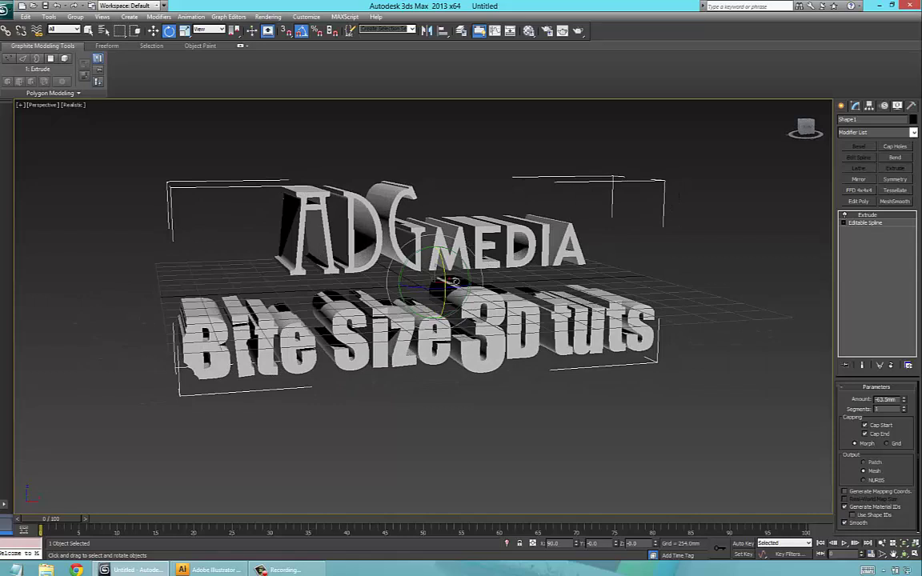
click(528, 30)
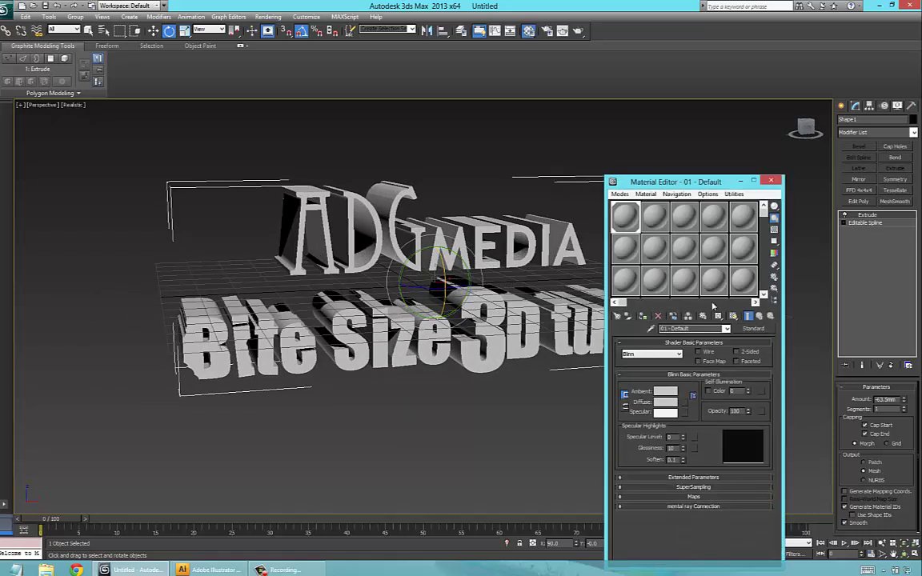
double_click(623, 224)
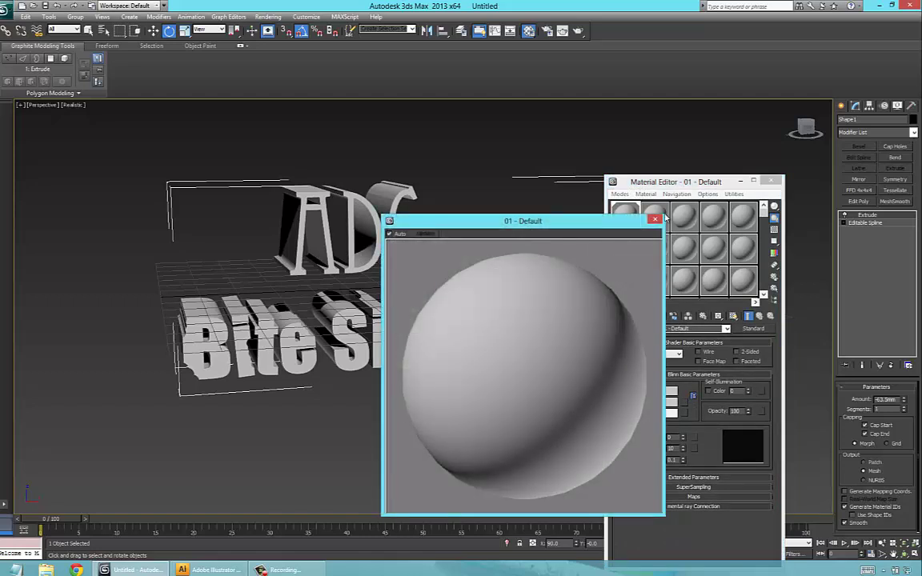
click(655, 220)
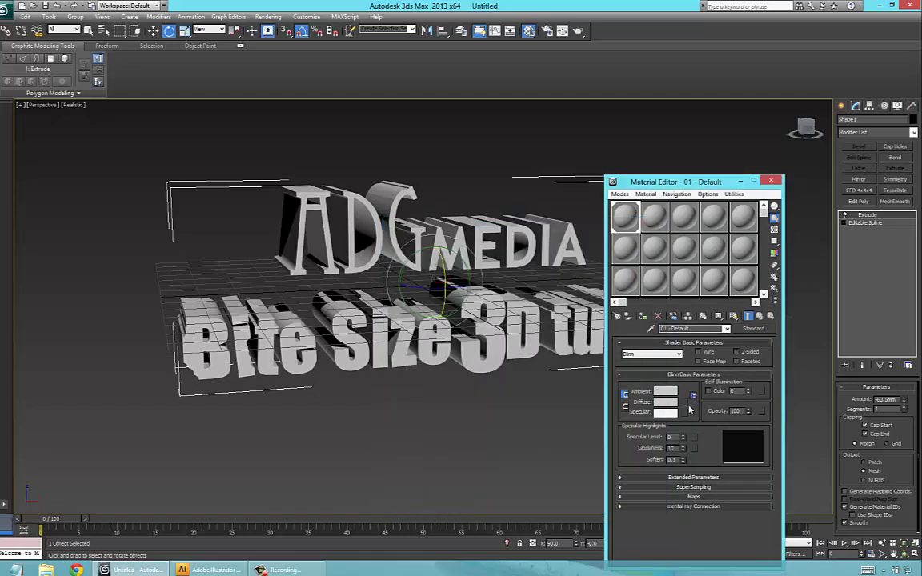
click(665, 402)
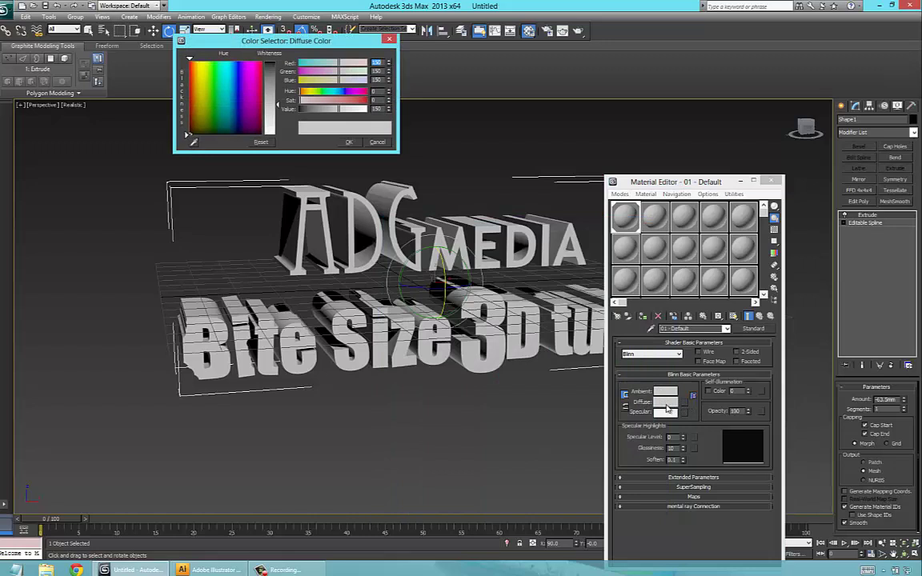
drag(215, 99, 210, 72)
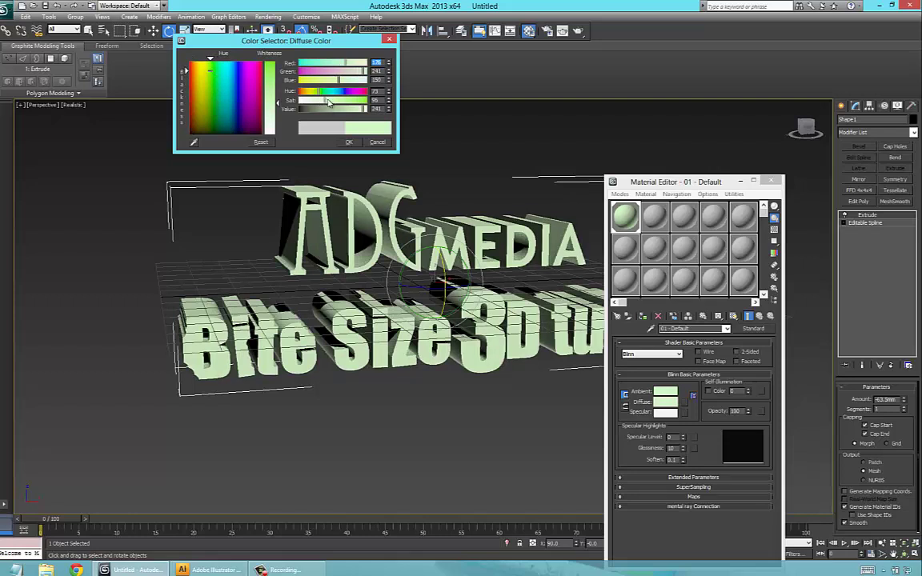
drag(325, 101, 364, 100)
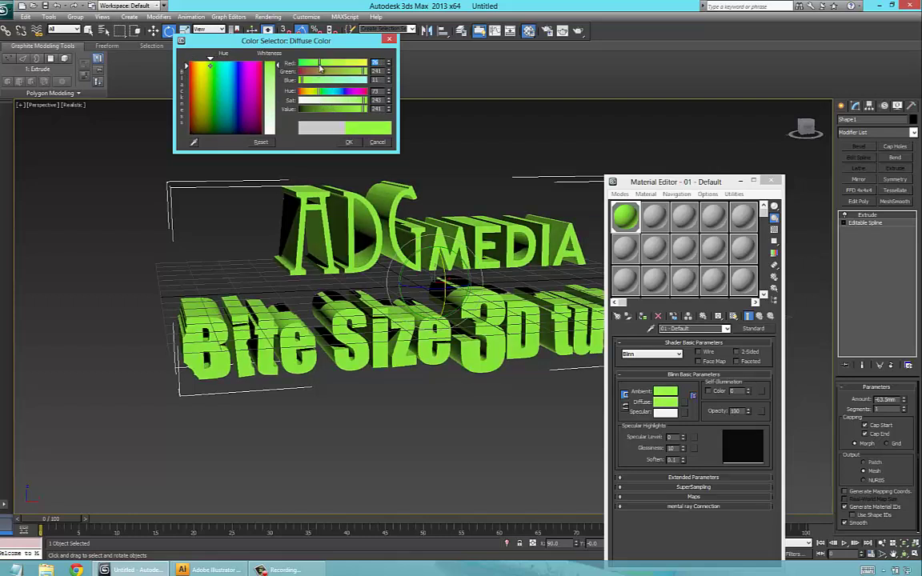
drag(320, 65, 312, 64)
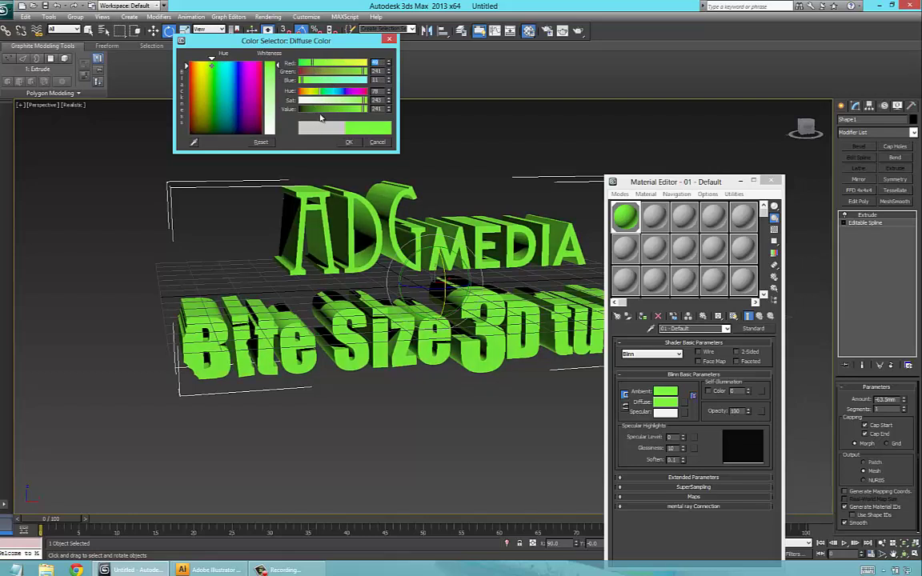
drag(351, 111, 320, 115)
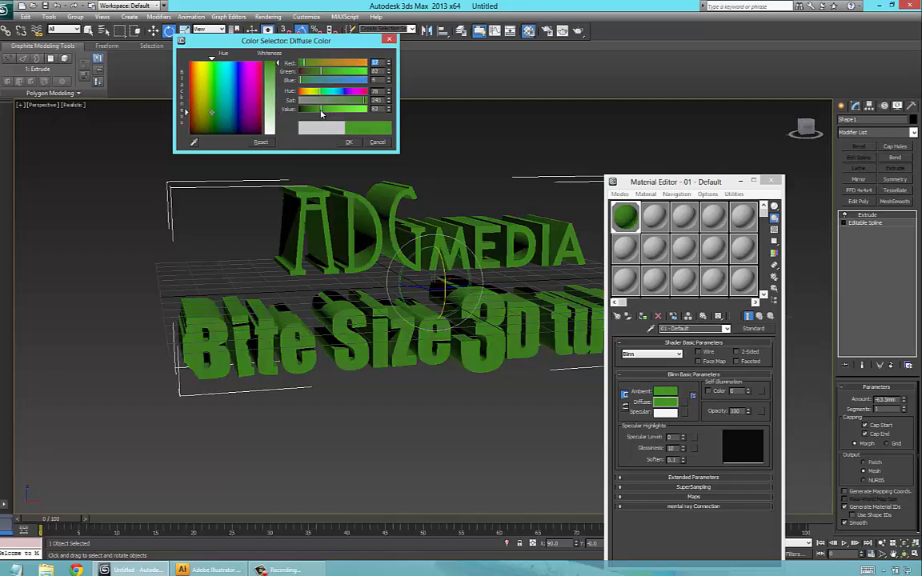
click(348, 142)
Set the green material's specular level to 104 and glossiness to 39, and check the highlights on the text.
mouse_move(357, 277)
alt+middle_down()
mouse_move(377, 289)
mouse_move(370, 282)
alt+middle_up()
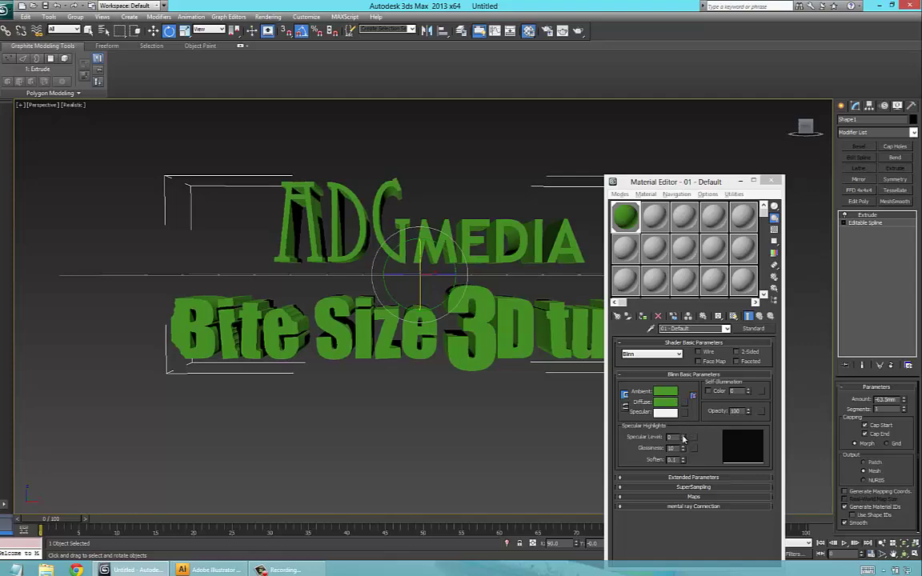
drag(682, 438, 677, 384)
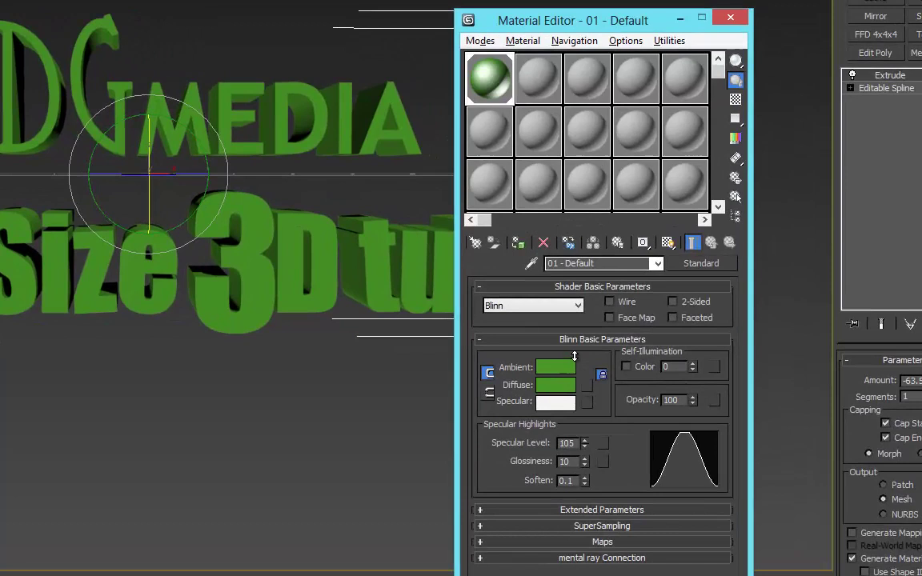
drag(574, 356, 575, 358)
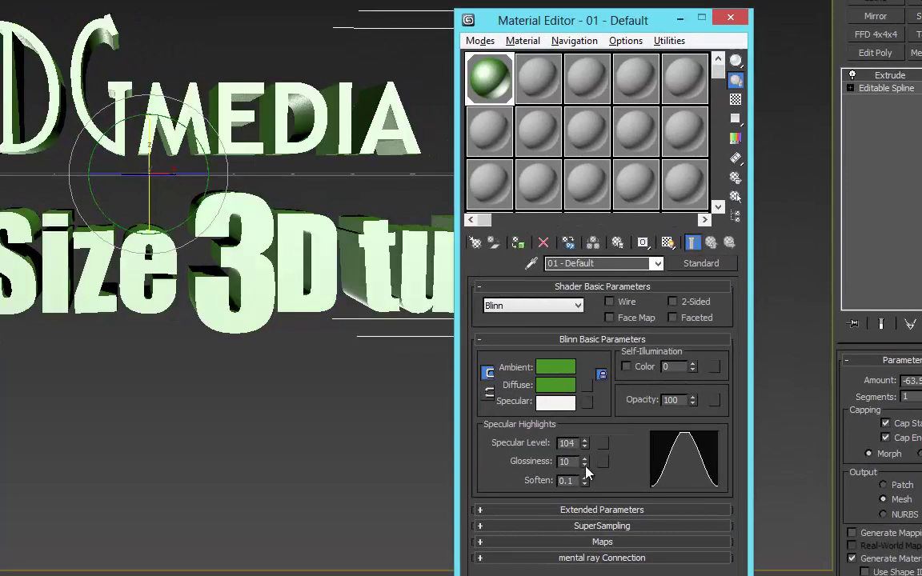
drag(585, 461, 583, 436)
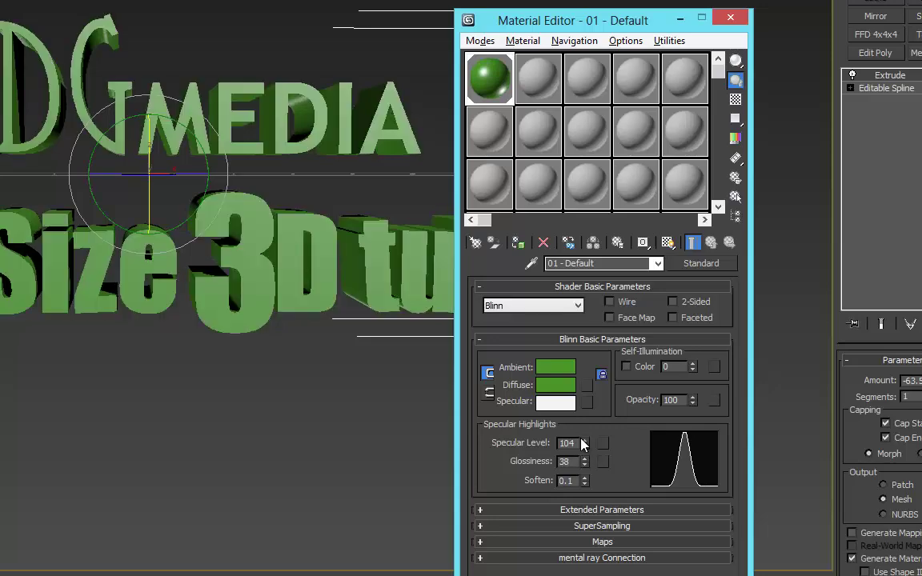
click(584, 459)
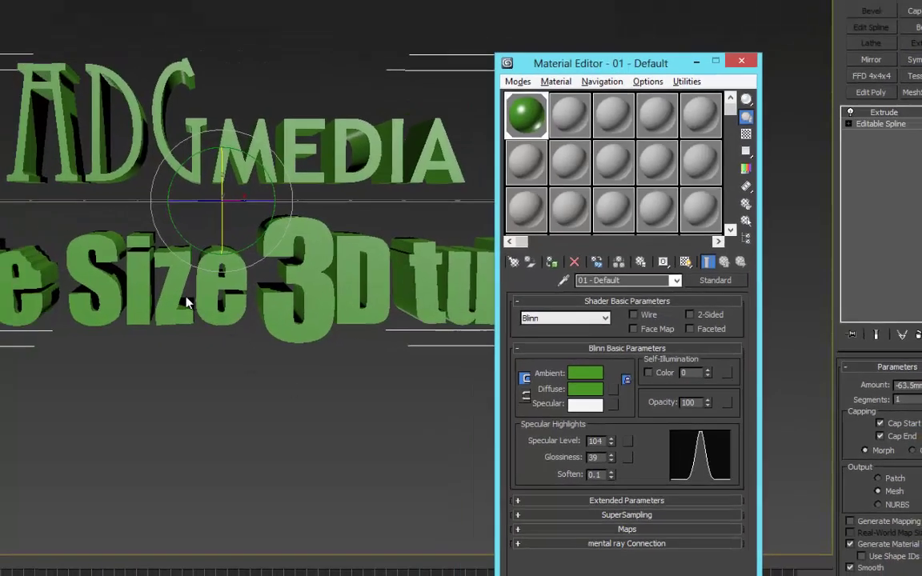
alt+middle_drag(186, 301, 214, 309)
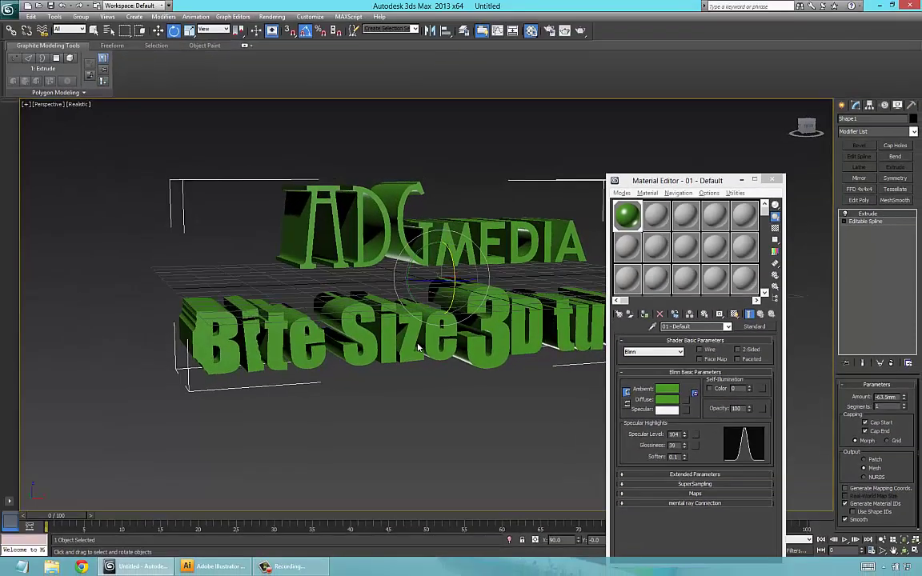
alt+middle_drag(418, 345, 417, 342)
alt+middle_drag(339, 230, 345, 213)
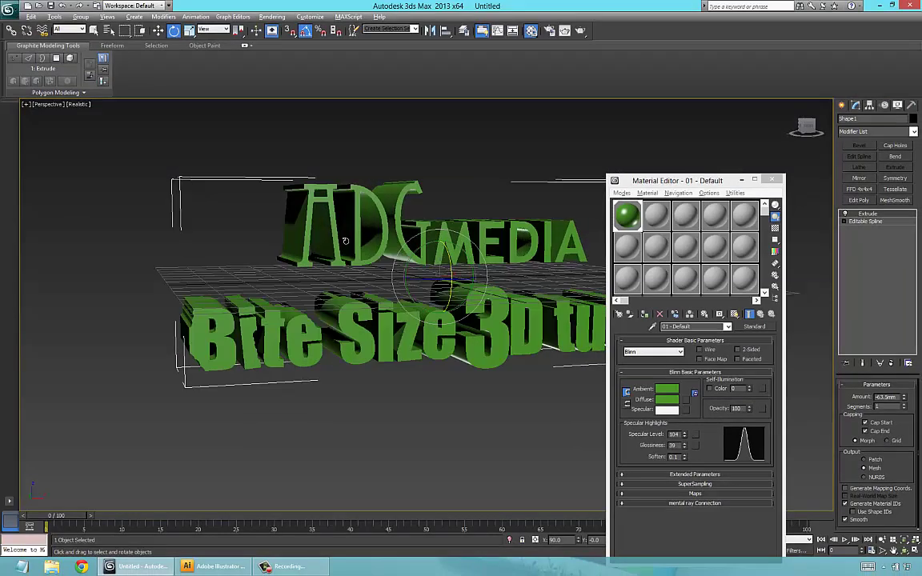
Close the Material Editor and examine the shiny green extruded lettering from several angles, checking its faces, sides and highlights.
click(773, 183)
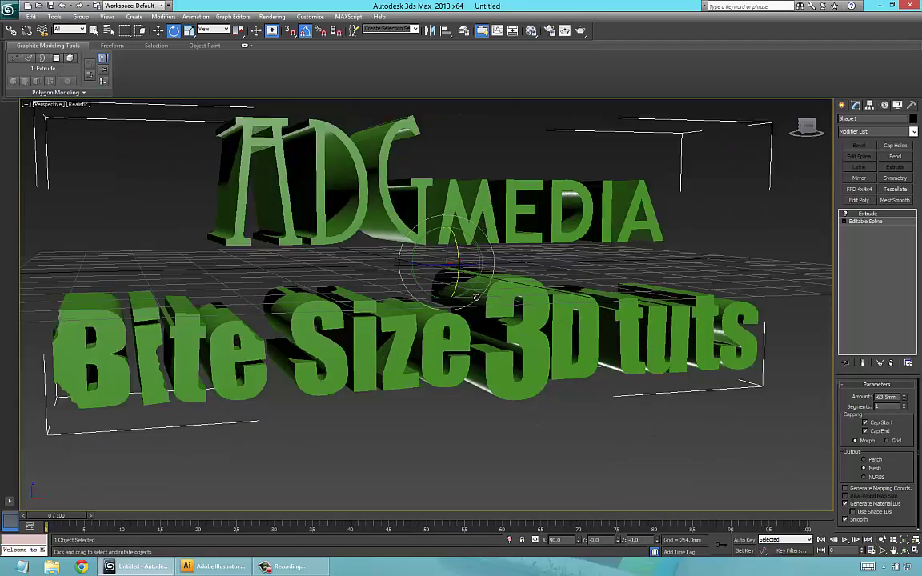
scroll(471, 297, up, 3)
alt+middle_drag(454, 298, 449, 297)
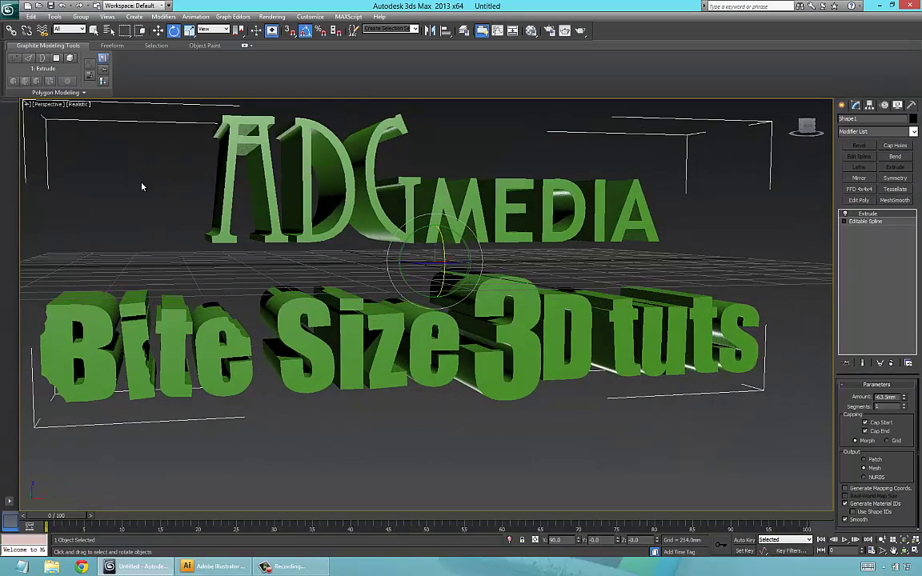
right_click(380, 255)
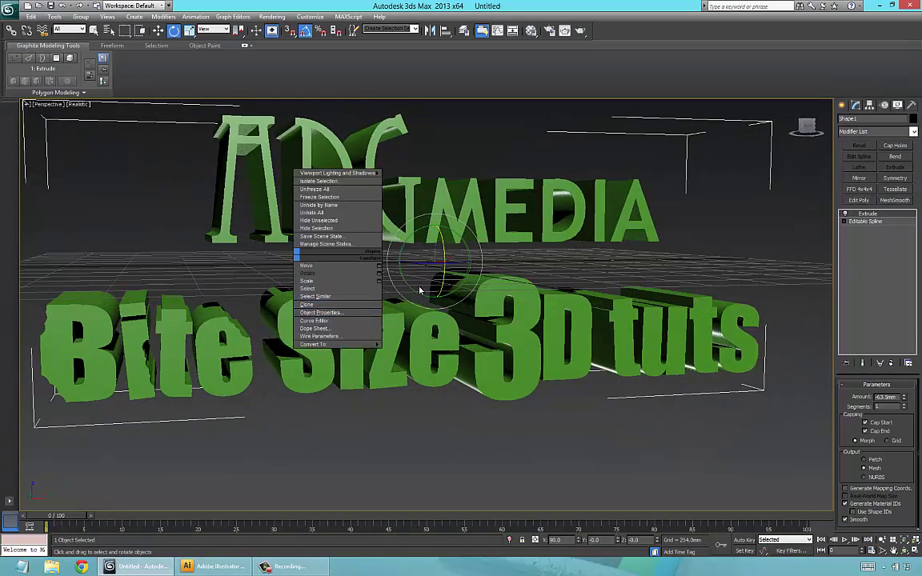
click(410, 237)
drag(407, 237, 404, 241)
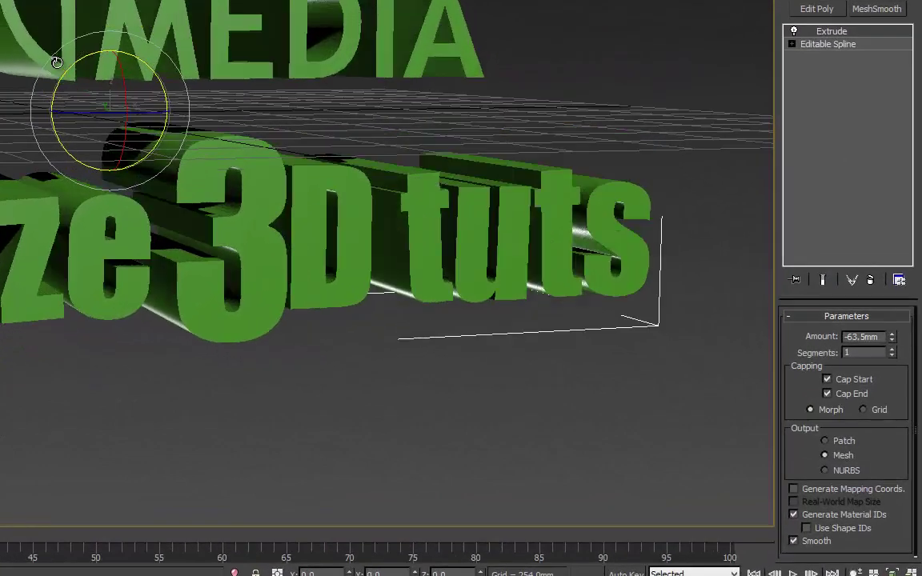
drag(56, 63, 56, 62)
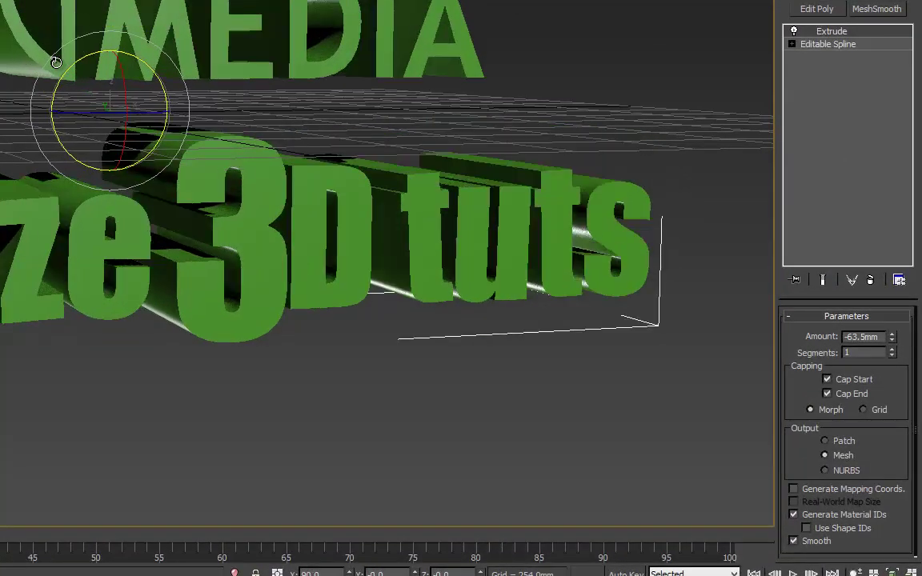
middle_drag(120, 76, 158, 84)
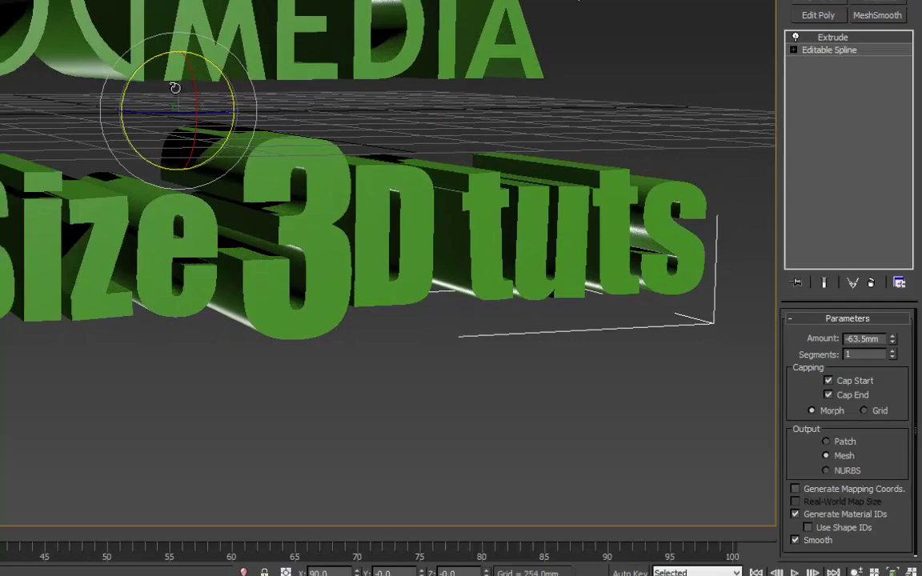
alt+middle_drag(319, 170, 315, 176)
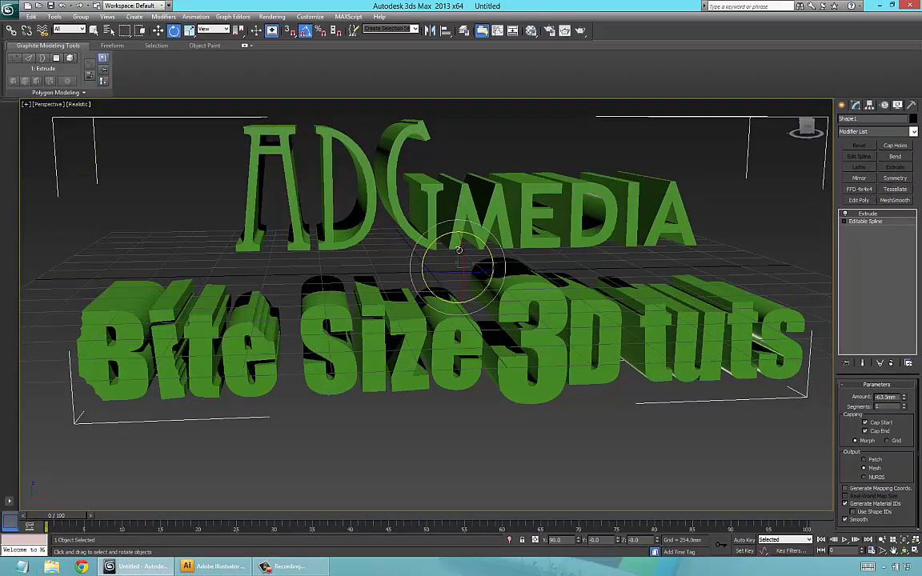
alt+middle_drag(459, 250, 462, 237)
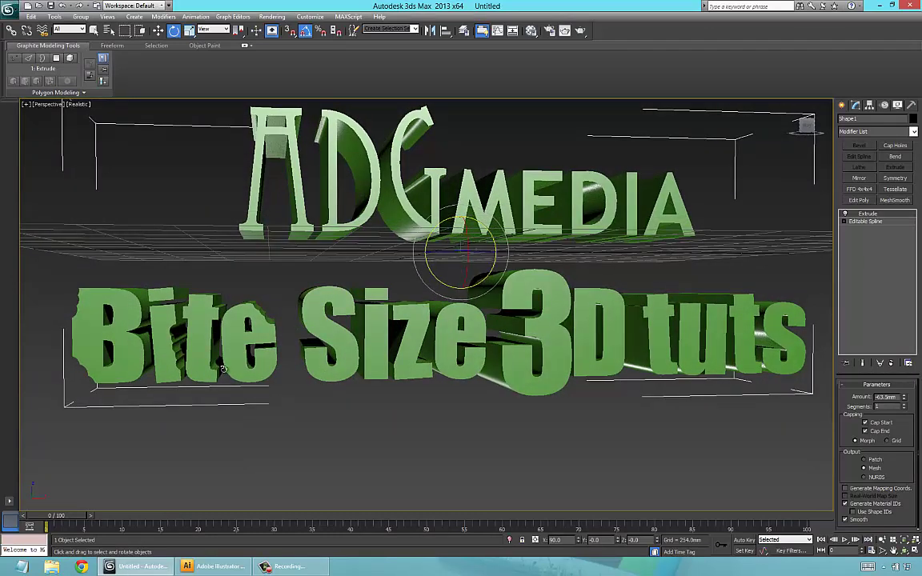